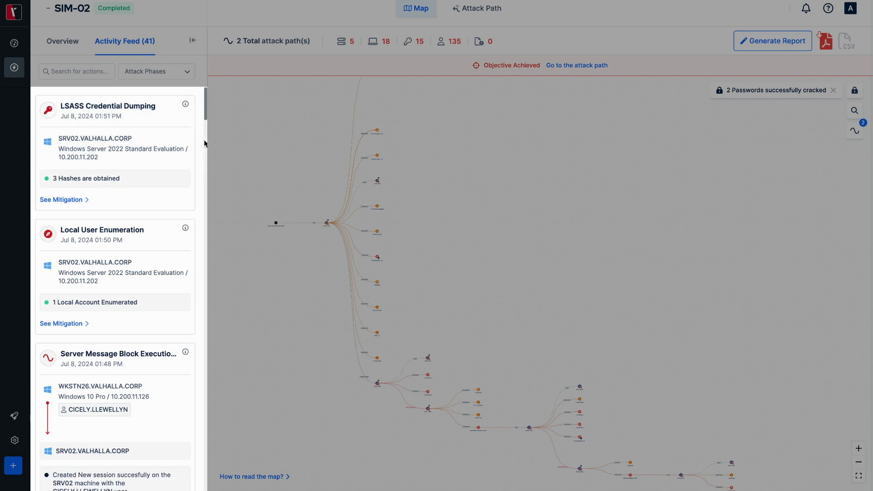
Scroll the SIM-02 Activity Feed down to the Kerberoasting and Domain Service Account Enumeration entries.
{"action": "scroll", "coordinate": [205, 144], "scroll_direction": "down", "scroll_amount": 3}
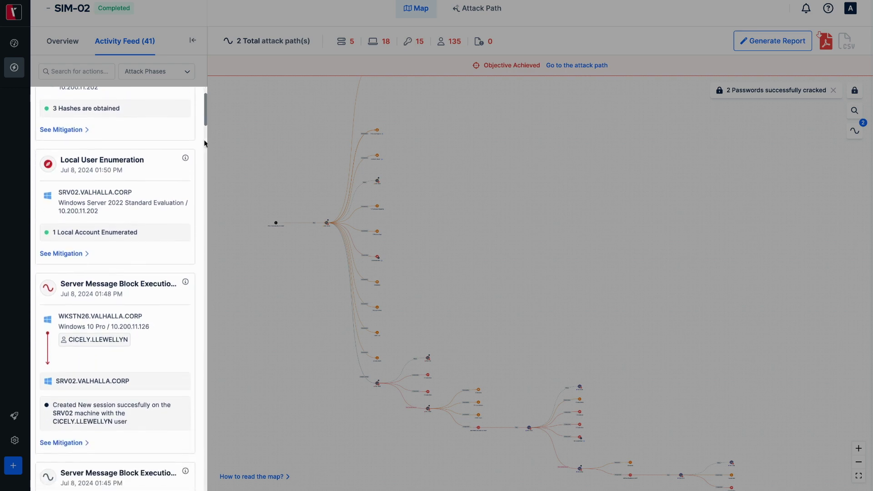
{"action": "scroll", "coordinate": [197, 154], "scroll_direction": "down", "scroll_amount": 3}
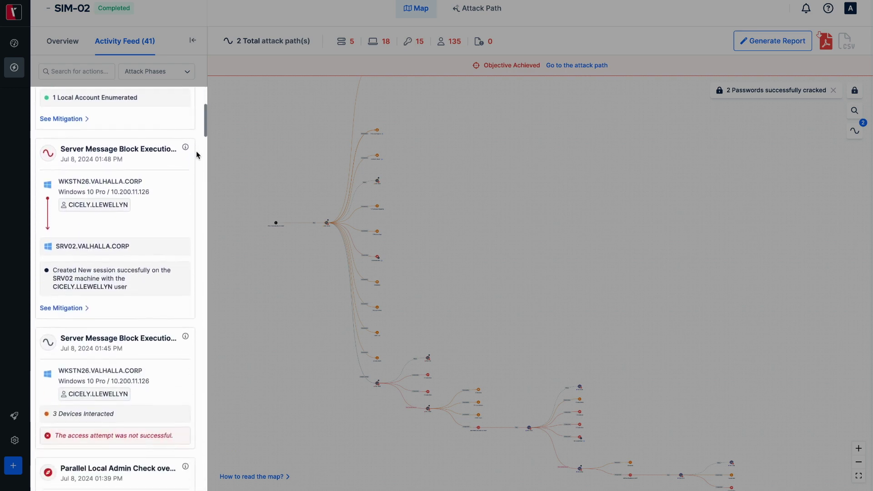
{"action": "scroll", "coordinate": [197, 156], "scroll_direction": "down", "scroll_amount": 5}
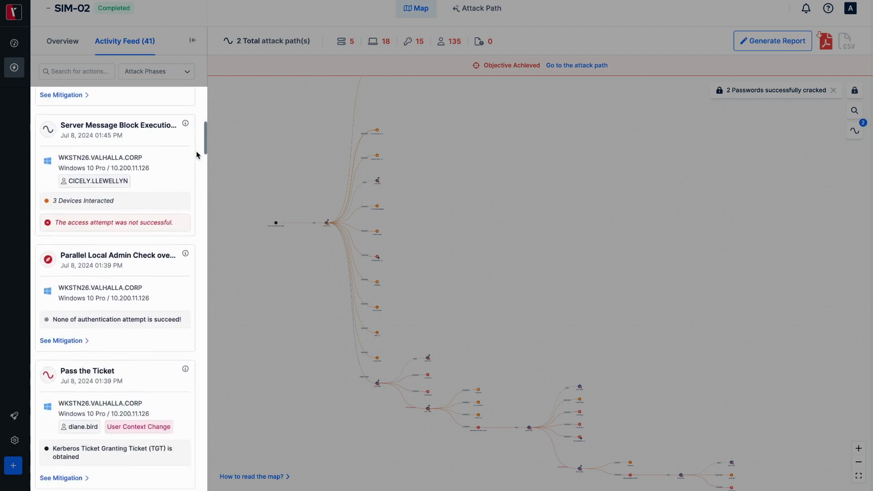
{"action": "scroll", "coordinate": [197, 155], "scroll_direction": "down", "scroll_amount": 5}
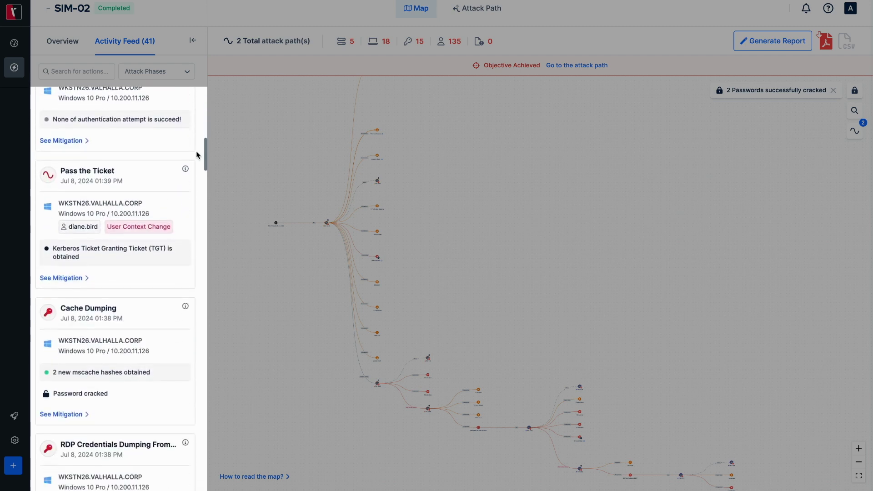
{"action": "scroll", "coordinate": [196, 152], "scroll_direction": "down", "scroll_amount": 3}
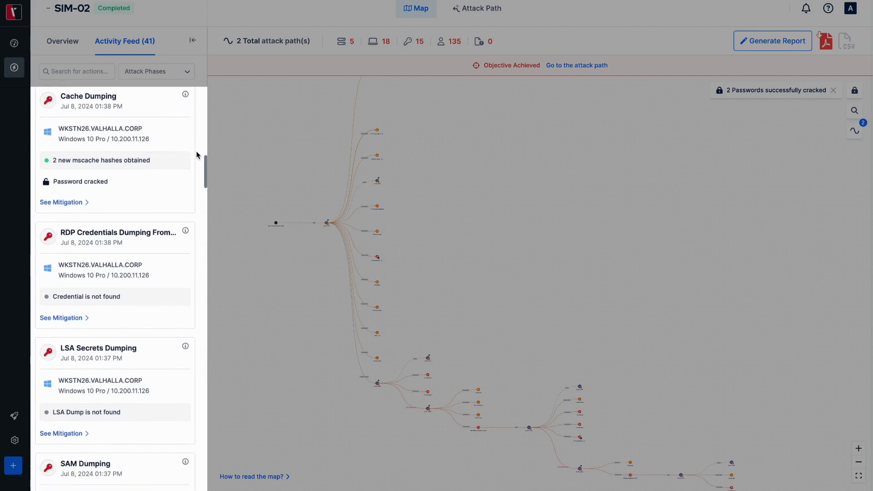
{"action": "scroll", "coordinate": [196, 155], "scroll_direction": "down", "scroll_amount": 5}
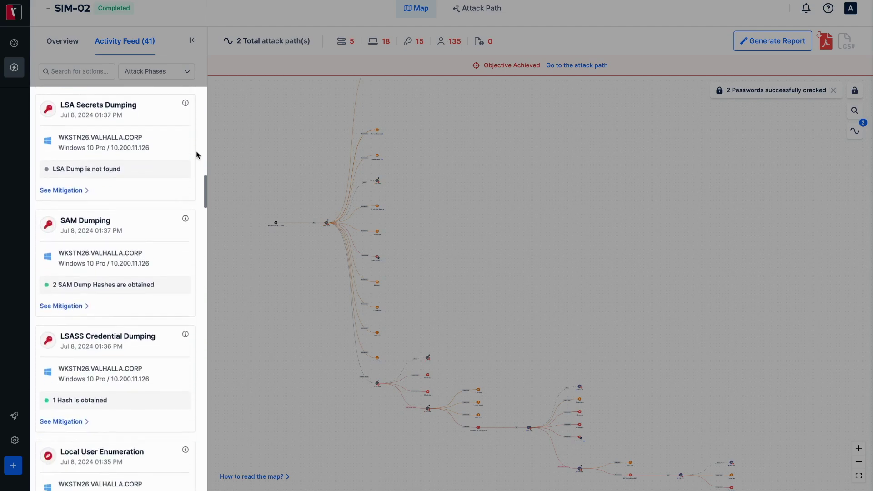
{"action": "scroll", "coordinate": [197, 154], "scroll_direction": "down", "scroll_amount": 6}
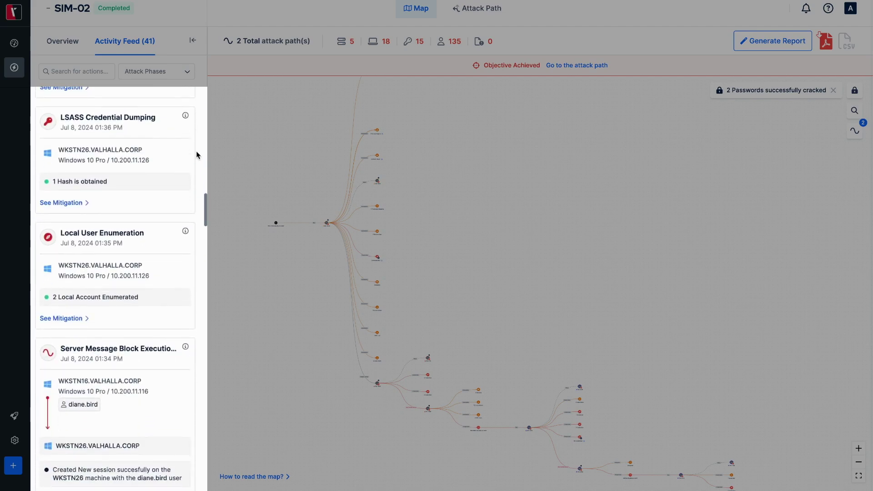
{"action": "scroll", "coordinate": [185, 222], "scroll_direction": "down", "scroll_amount": 7}
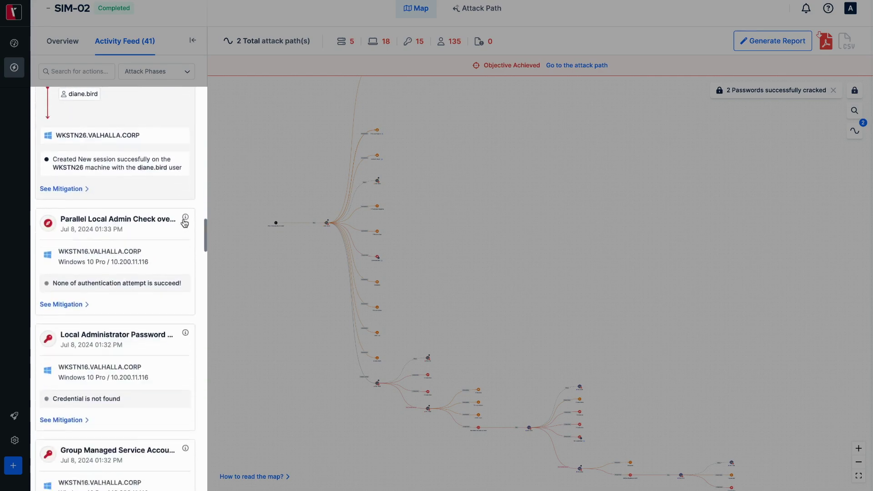
{"action": "scroll", "coordinate": [185, 222], "scroll_direction": "down", "scroll_amount": 18}
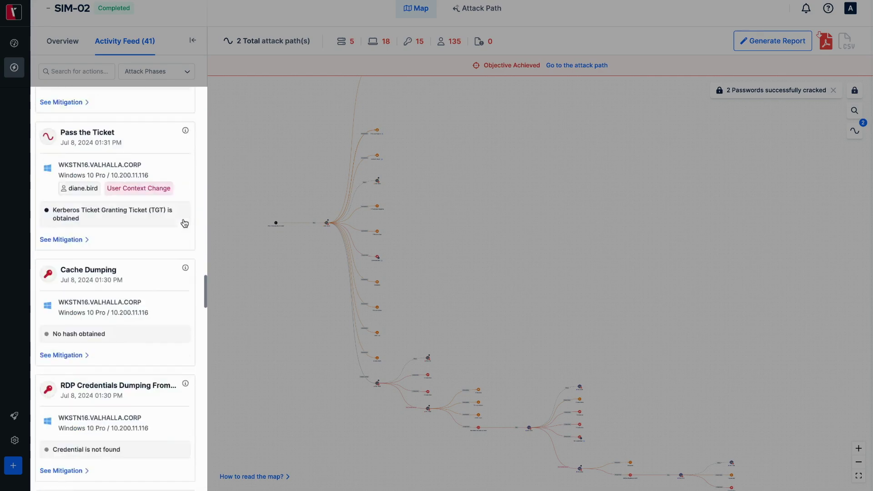
{"action": "scroll", "coordinate": [185, 222], "scroll_direction": "down", "scroll_amount": 7}
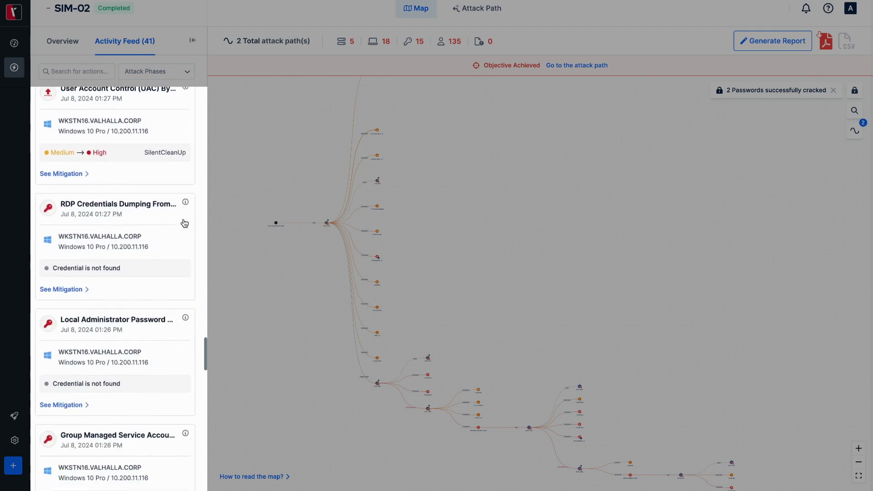
{"action": "scroll", "coordinate": [185, 223], "scroll_direction": "down", "scroll_amount": 5}
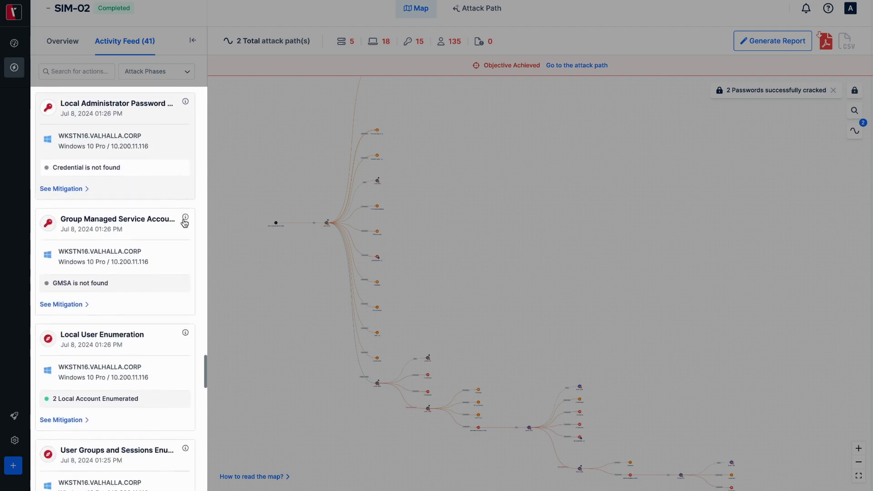
{"action": "scroll", "coordinate": [184, 224], "scroll_direction": "down", "scroll_amount": 3}
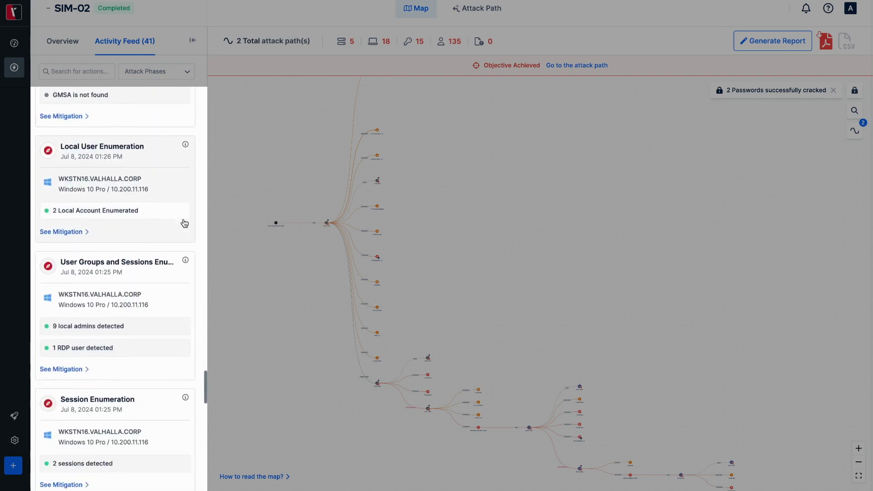
{"action": "scroll", "coordinate": [185, 223], "scroll_direction": "down", "scroll_amount": 5}
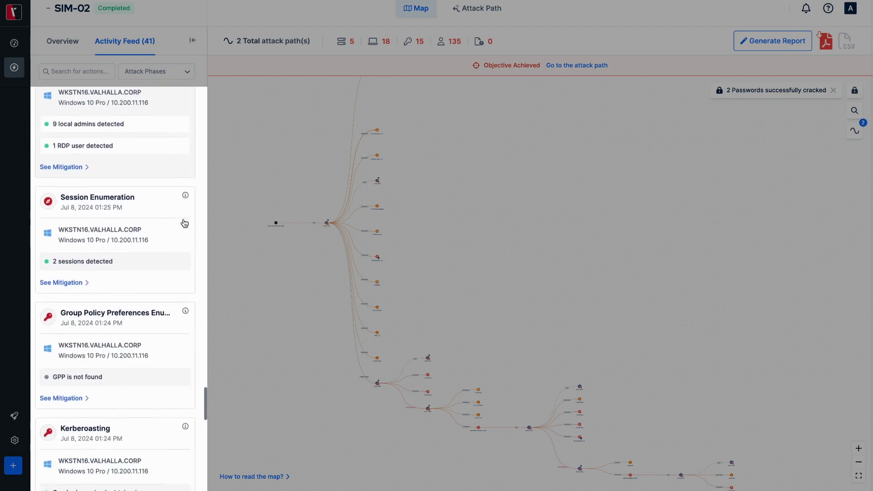
{"action": "scroll", "coordinate": [185, 224], "scroll_direction": "down", "scroll_amount": 5}
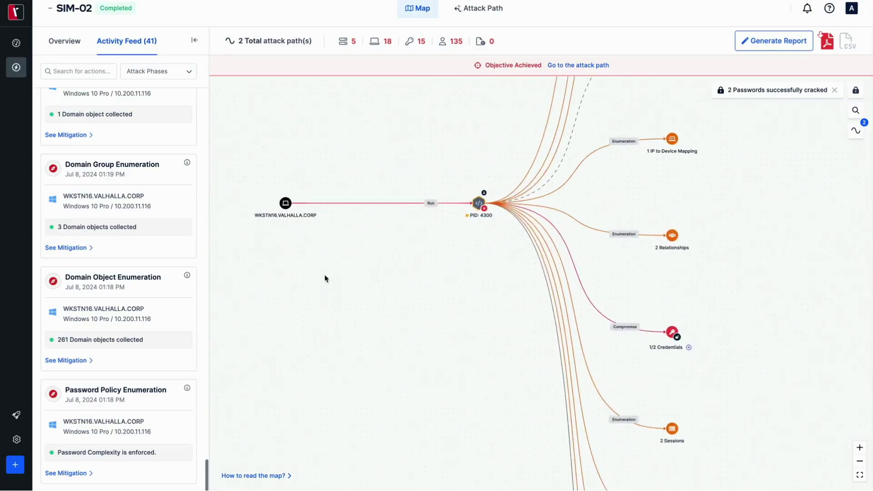
Pan the attack map along the path to the 261 Domain Objects node and expand it.
{"action": "left_click_drag", "start_coordinate": [425, 171], "coordinate": [319, 327]}
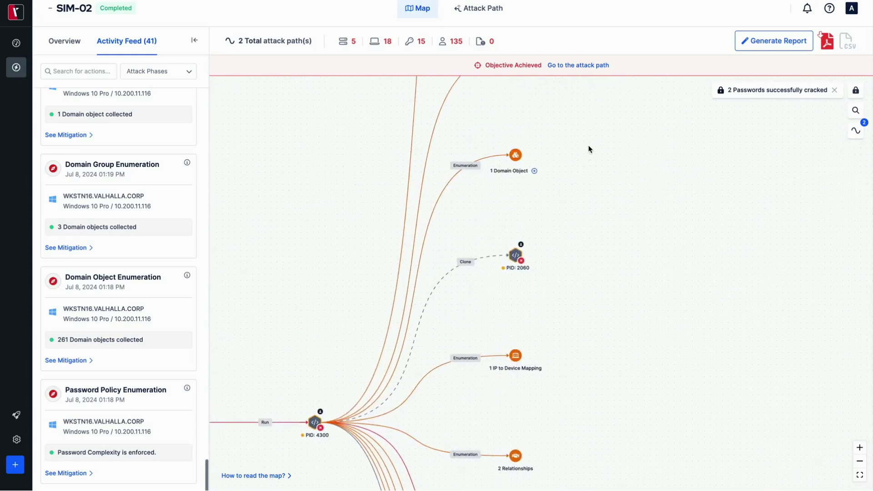
{"action": "left_click_drag", "start_coordinate": [588, 148], "coordinate": [574, 383]}
{"action": "left_click_drag", "start_coordinate": [606, 214], "coordinate": [565, 356]}
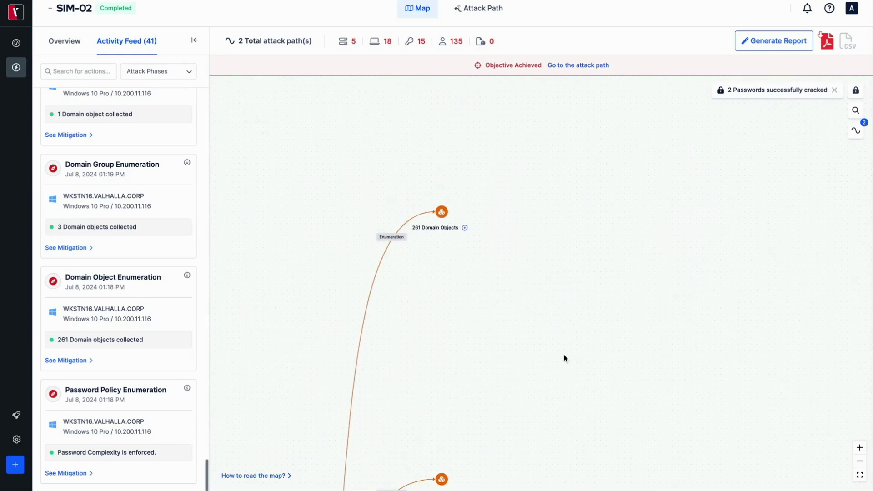
{"action": "left_click", "coordinate": [465, 228]}
Browse the 5 Servers, 126 Users and 17 Workstations lists, then close the side panel.
{"action": "left_click", "coordinate": [641, 283]}
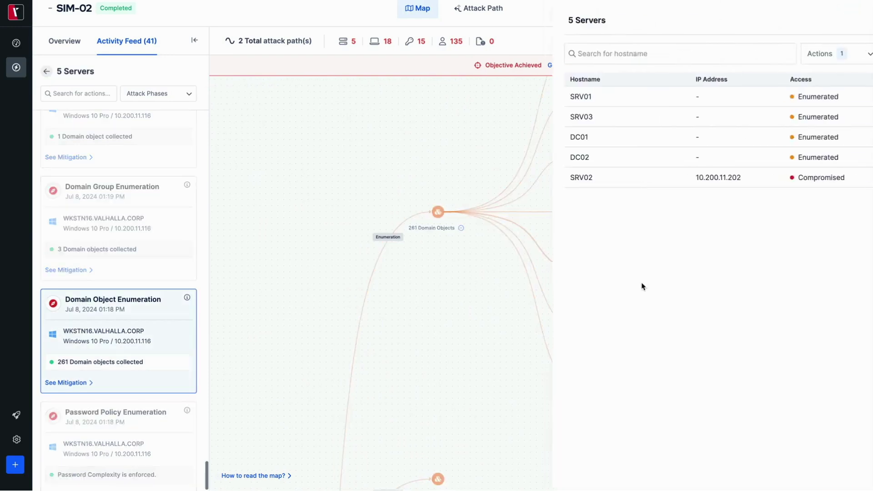
{"action": "left_click", "coordinate": [364, 369]}
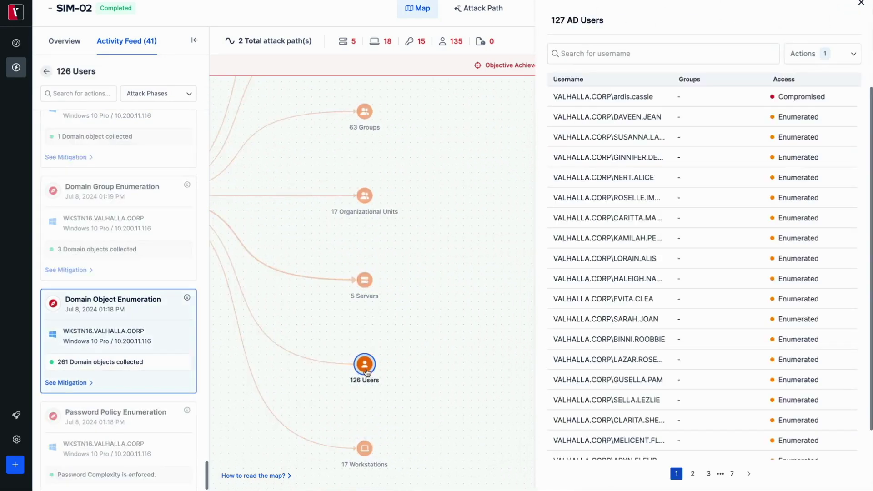
{"action": "left_click", "coordinate": [366, 363]}
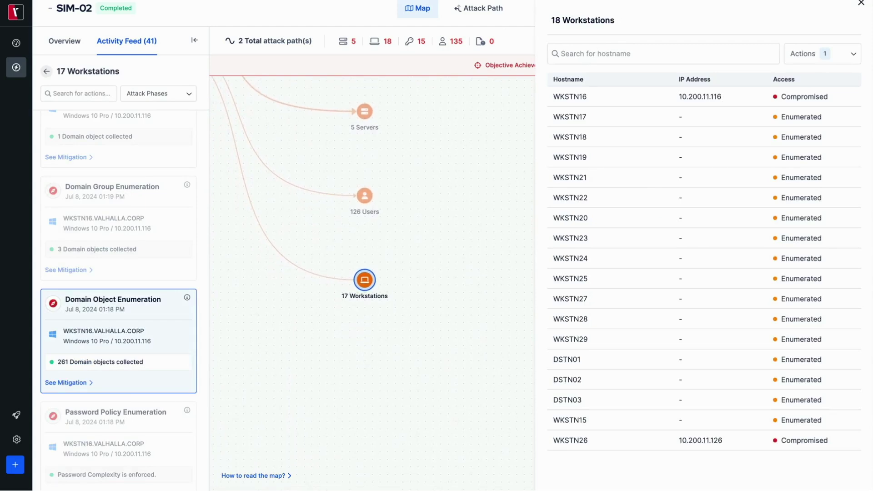
{"action": "left_click", "coordinate": [860, 3]}
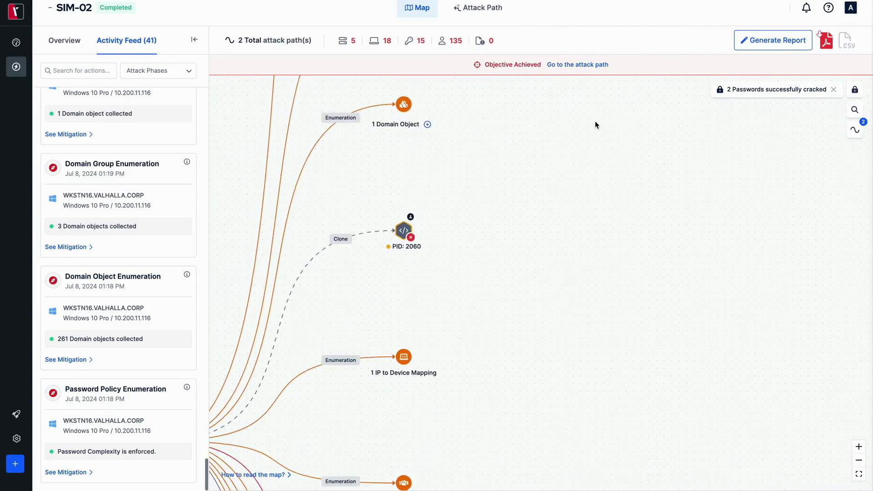
Scroll down to the 1/2 Credentials node and expand it into its credential entries.
{"action": "scroll", "coordinate": [528, 320], "scroll_direction": "down", "scroll_amount": 10}
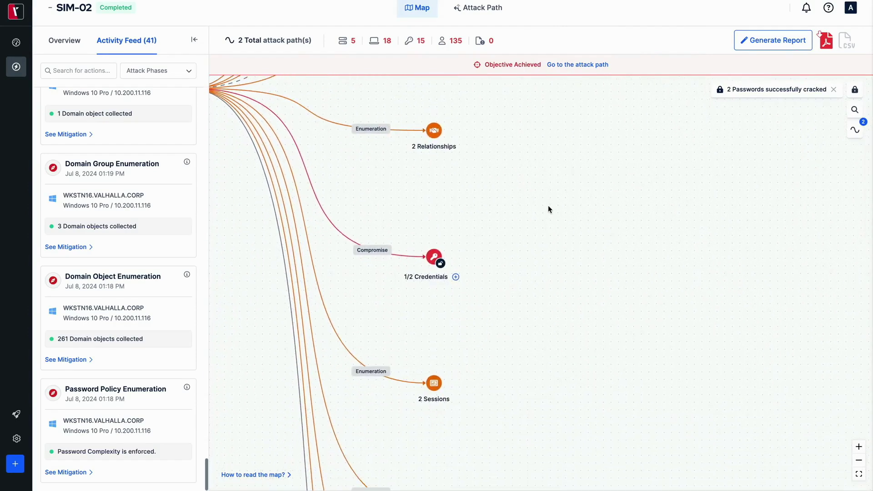
{"action": "left_click", "coordinate": [456, 277]}
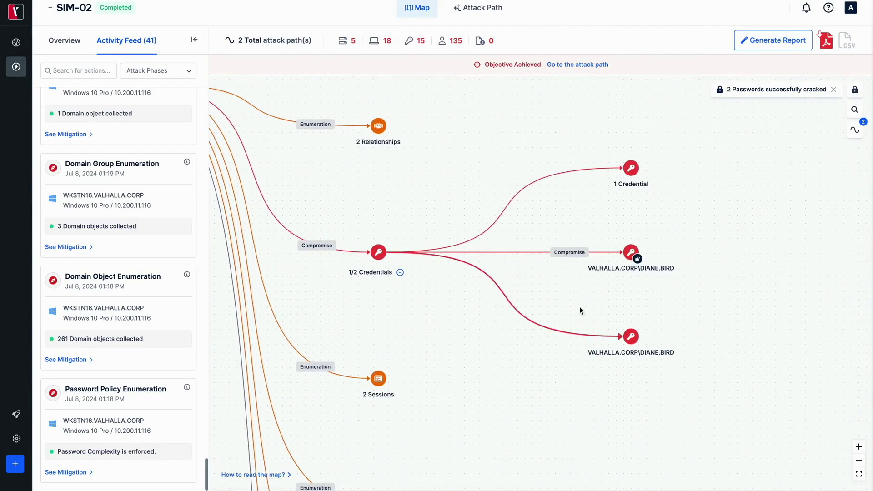
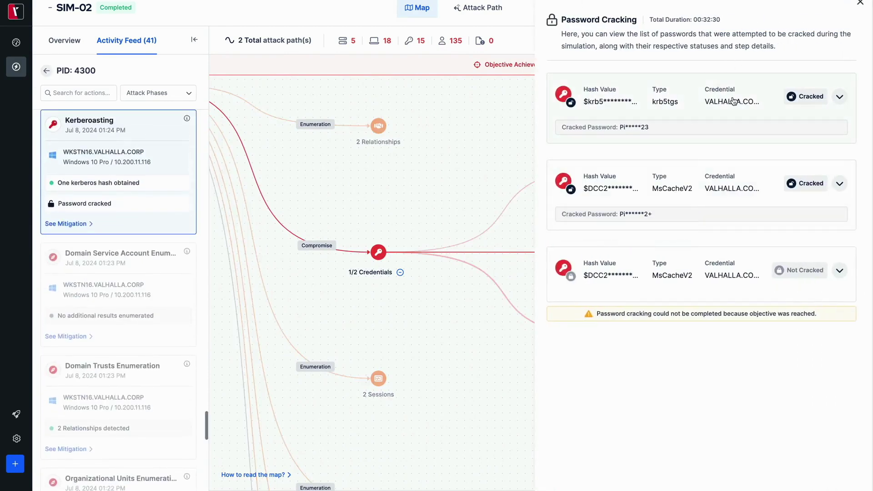
Expand the first krb5tgs hash card: cracked with the company-specific wordlist in 00:02:02.
{"action": "left_click", "coordinate": [733, 103]}
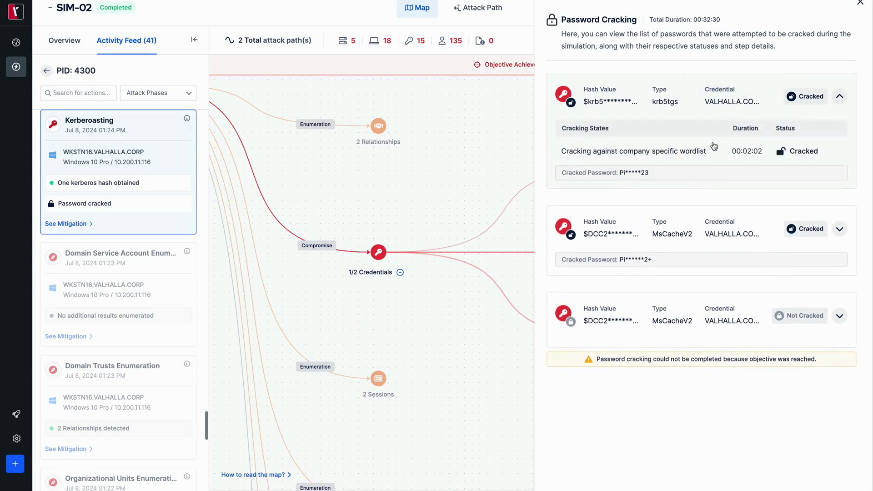
Return to the attack map and inspect the PID 4300 to PID 7696 activities and process details.
{"action": "left_click", "coordinate": [431, 408]}
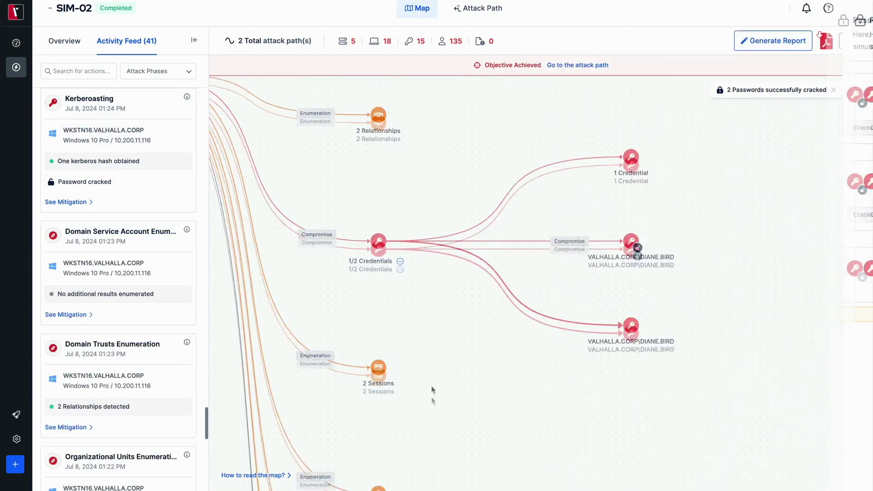
{"action": "left_click_drag", "start_coordinate": [432, 390], "coordinate": [469, 128]}
{"action": "scroll", "coordinate": [509, 349], "scroll_direction": "up", "scroll_amount": 5}
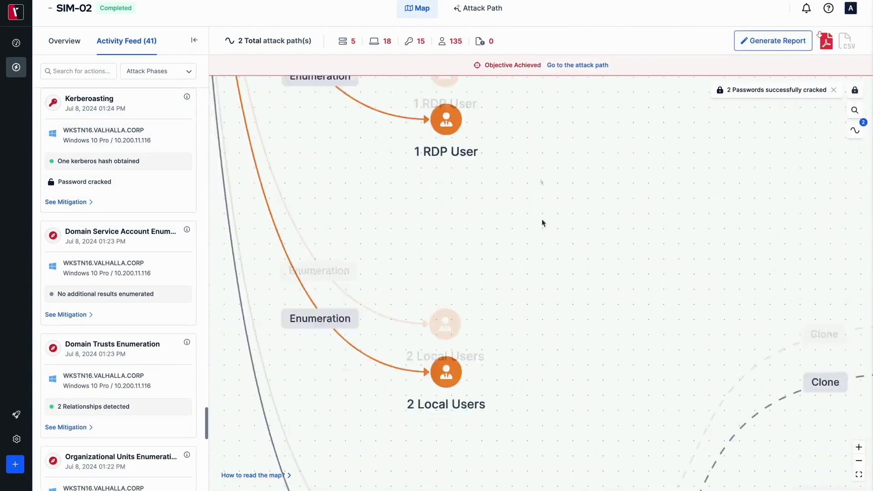
{"action": "scroll", "coordinate": [399, 317], "scroll_direction": "down", "scroll_amount": 3}
{"action": "left_click", "coordinate": [334, 367]}
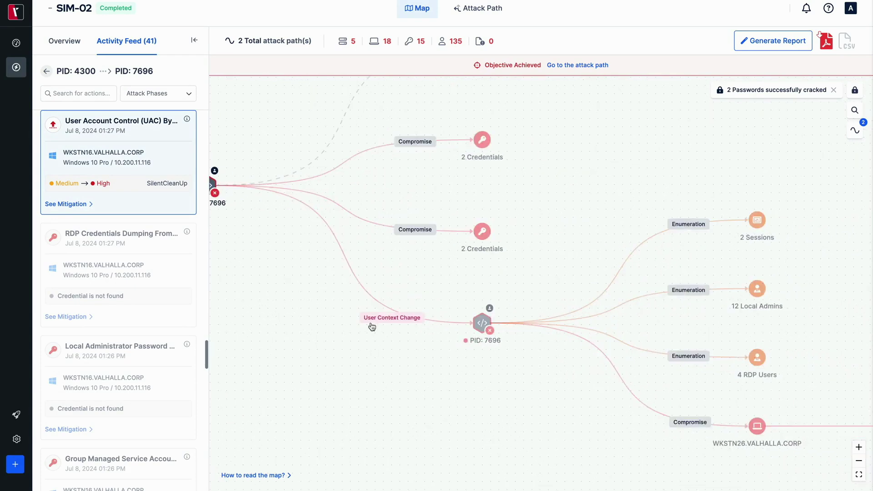
{"action": "left_click", "coordinate": [482, 323]}
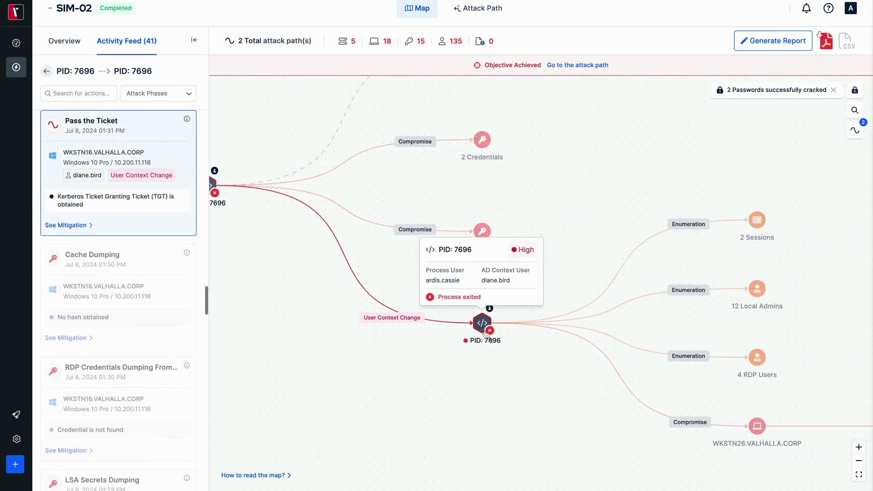
Review the WKSTN26.VALHALLA.CORP compromise activities and host details, and expand its 1/3 Credentials node.
{"action": "left_click", "coordinate": [375, 273]}
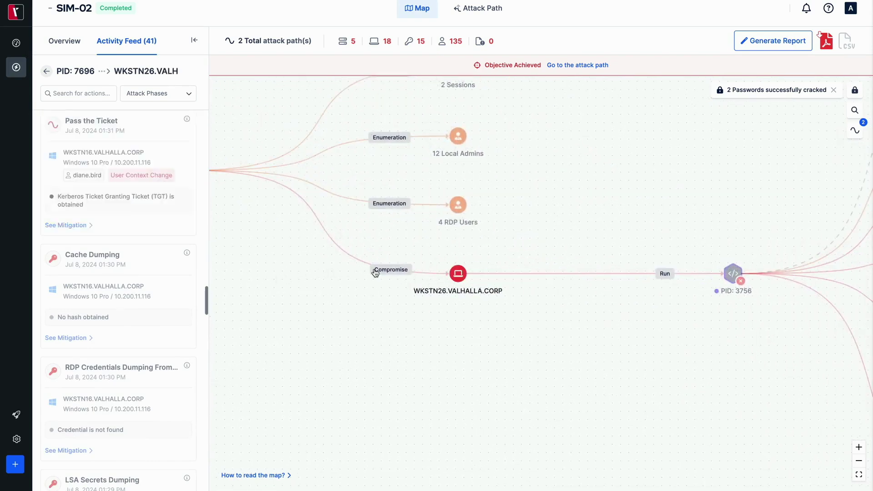
{"action": "left_click", "coordinate": [457, 276]}
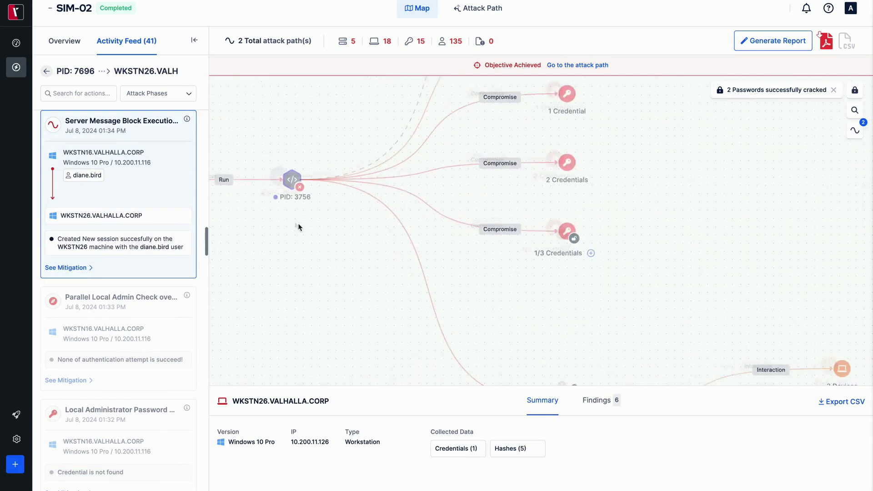
{"action": "left_click", "coordinate": [574, 248]}
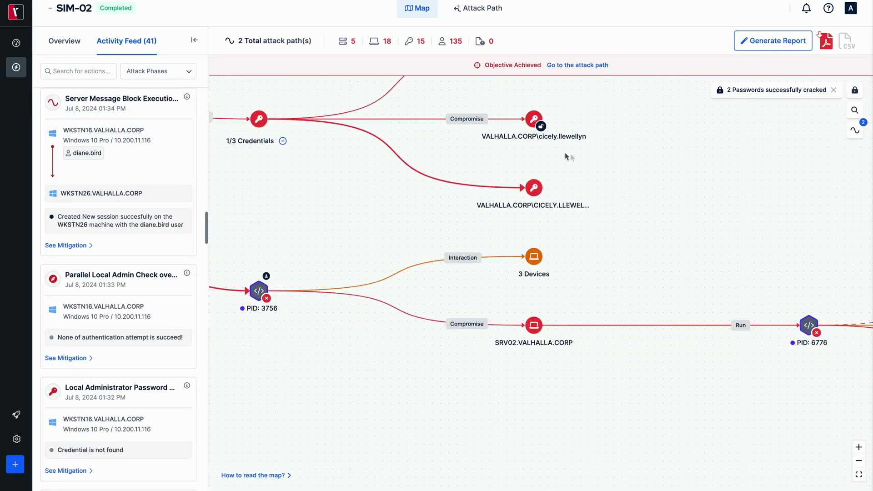
Inspect SRV02.VALHALLA.CORP's compromise and host details, then PID 6776's branches and its 3 harvested NTLM credentials.
{"action": "left_click", "coordinate": [466, 325]}
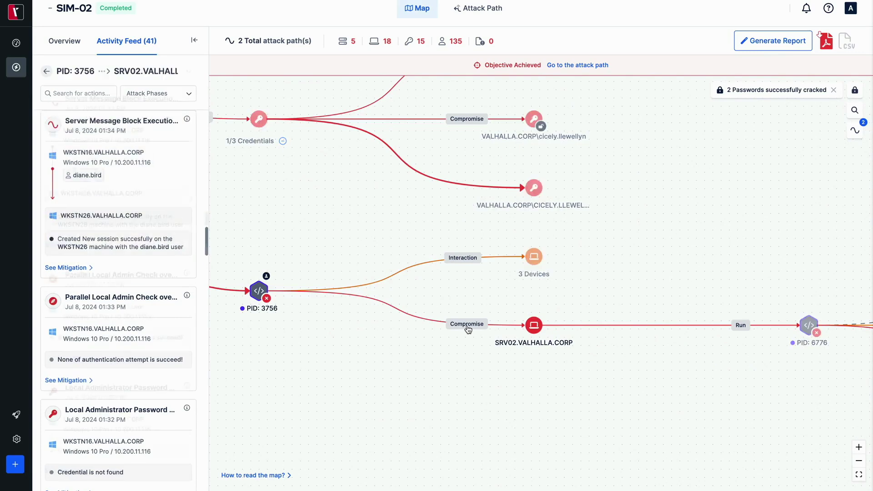
{"action": "left_click", "coordinate": [535, 325]}
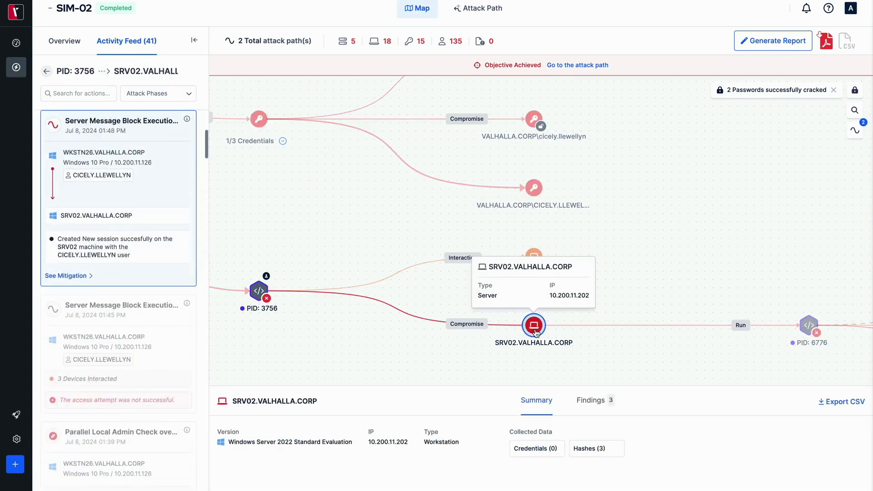
{"action": "left_click", "coordinate": [809, 324]}
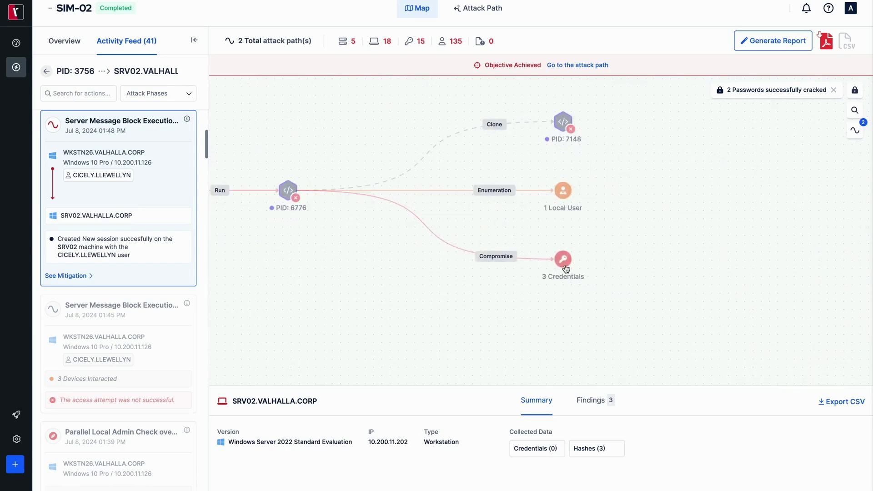
{"action": "left_click", "coordinate": [565, 264]}
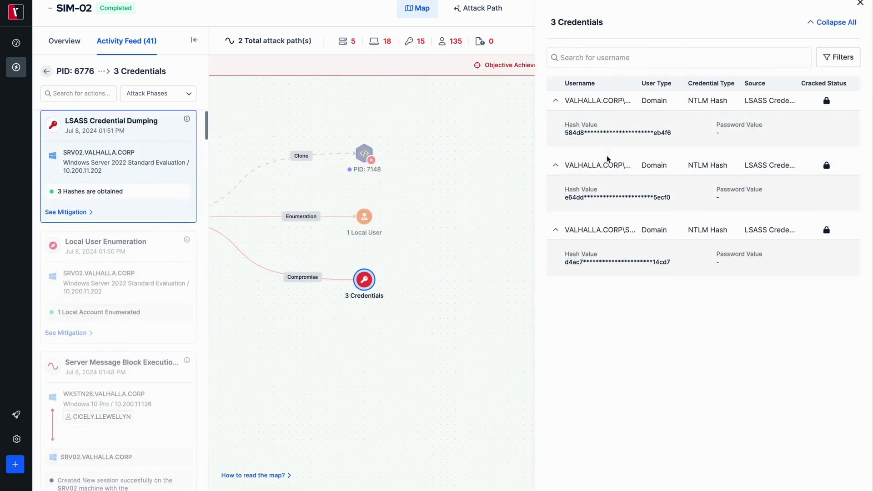
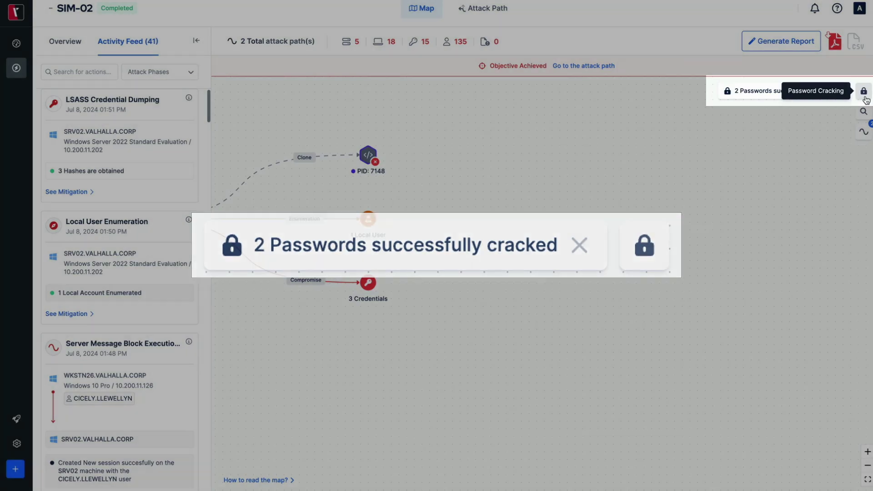
Show the password cracking results and the Cracking States of the uncracked MsCacheV2 hash.
{"action": "left_click", "coordinate": [863, 91]}
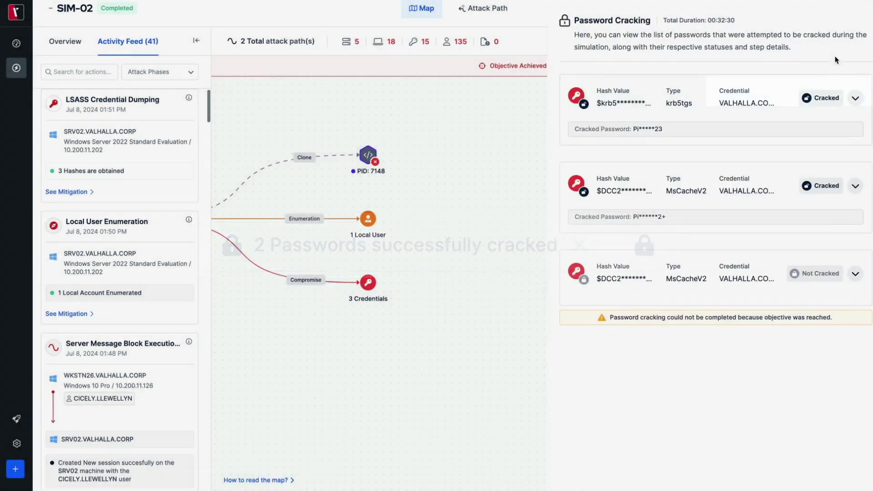
{"action": "left_click", "coordinate": [747, 96]}
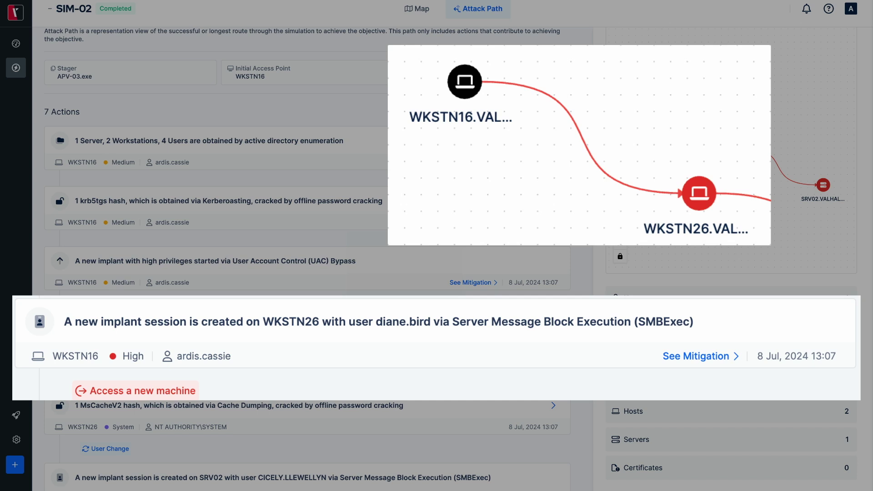
Scroll the Attack Path actions down to the MsCacheV2 Cache Dumping item on WKSTN26.
{"action": "scroll", "coordinate": [307, 255], "scroll_direction": "down", "scroll_amount": 3}
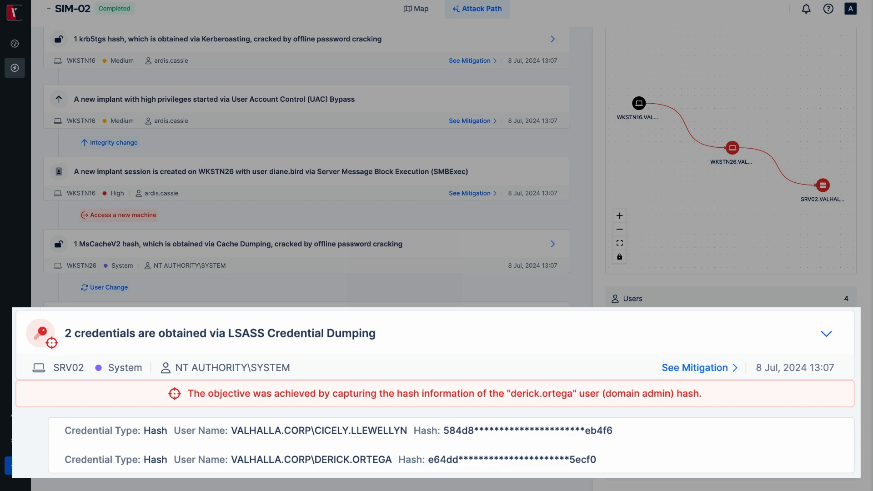
After reviewing the LSASS domain admin hash step, scroll back up to Kerberoasting.
{"action": "scroll", "coordinate": [307, 254], "scroll_direction": "up", "scroll_amount": 1}
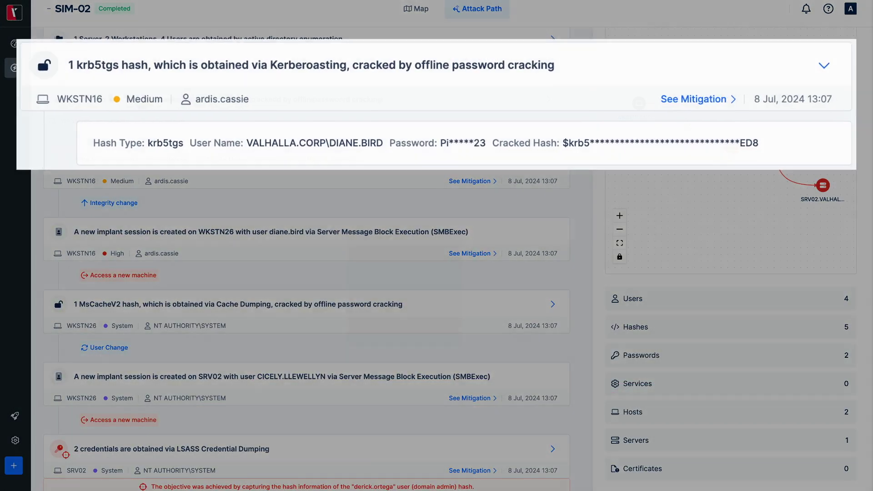